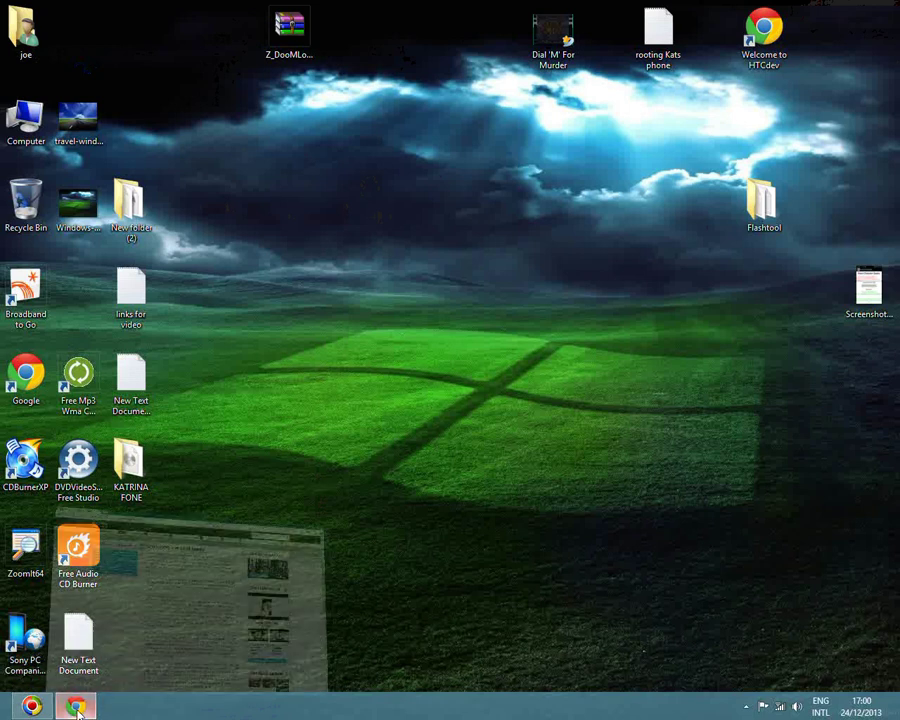
# Restore Chrome and scroll Sony's boot loader page down to the Known issues section
pyautogui.click(78, 708)
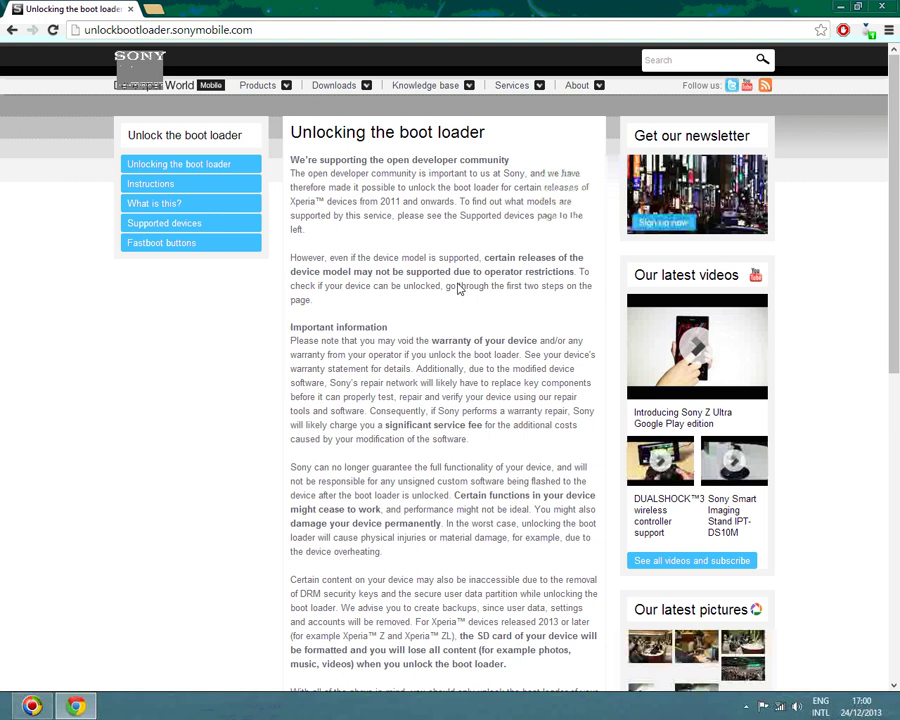
pyautogui.scroll(-1, 460, 294)
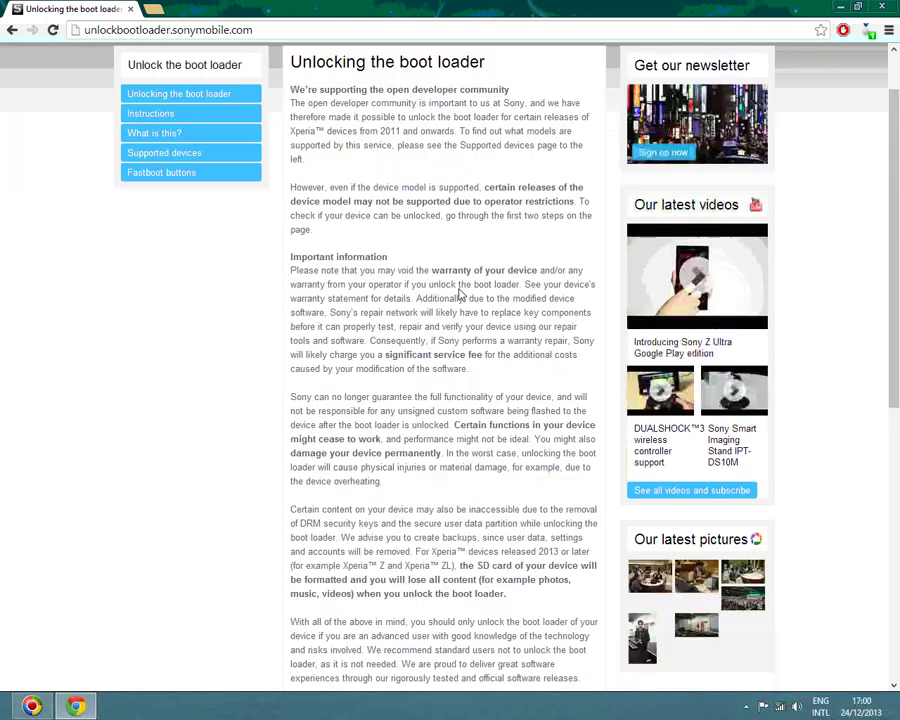
pyautogui.scroll(-1, 462, 305)
pyautogui.scroll(-1, 462, 351)
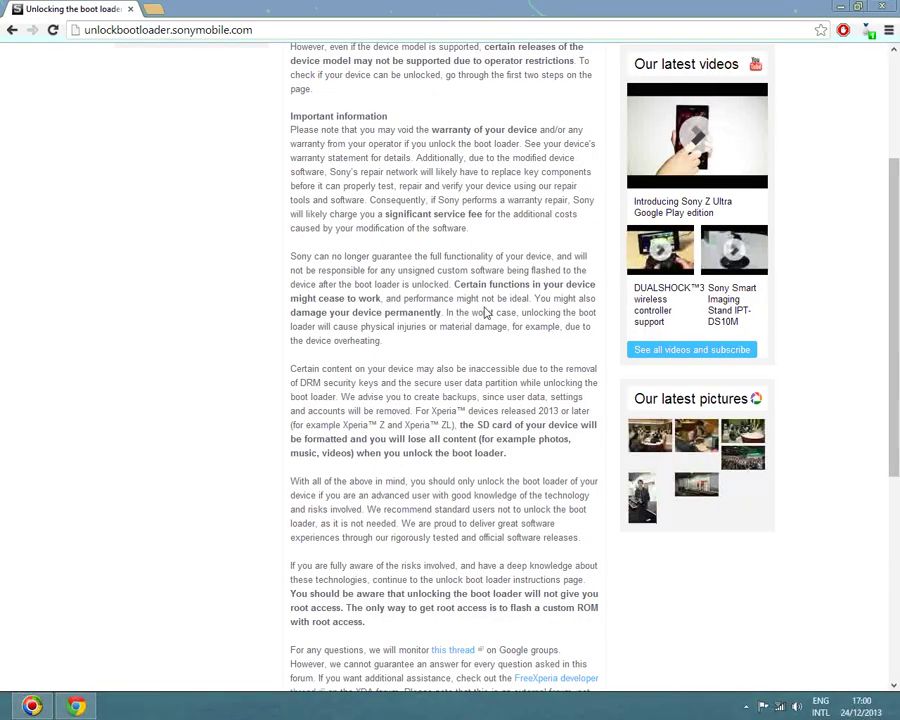
pyautogui.moveTo(892, 311); pyautogui.dragTo(892, 236)
pyautogui.scroll(-1, 410, 487)
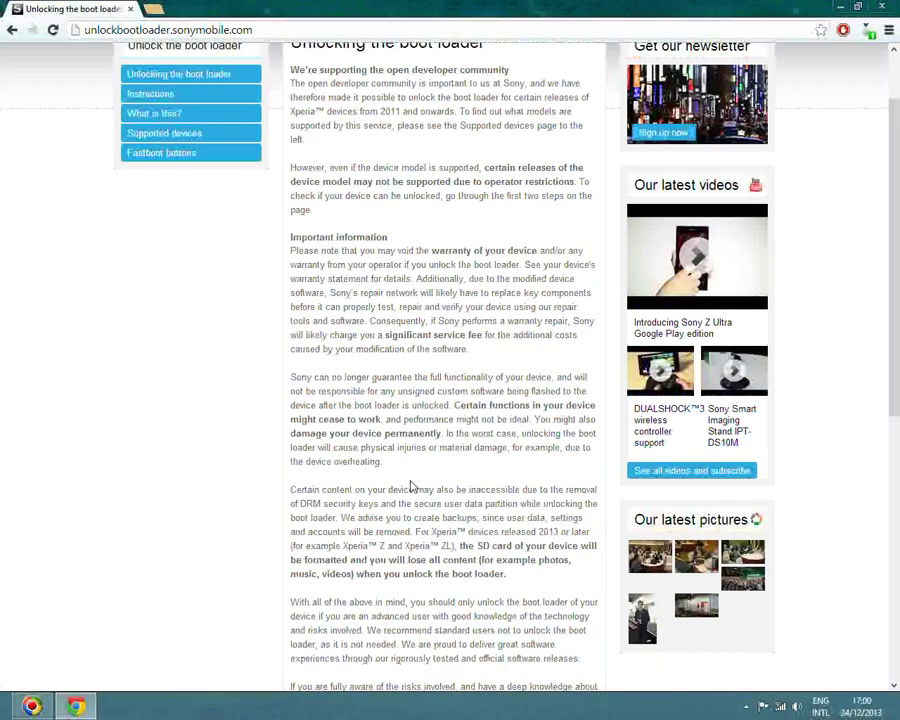
pyautogui.scroll(-4, 410, 487)
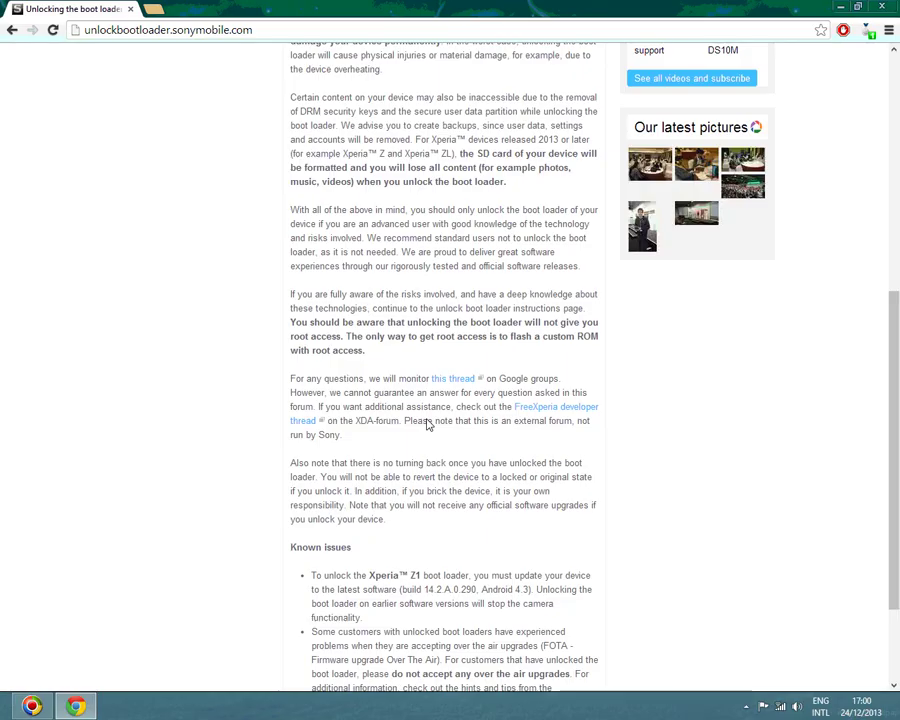
pyautogui.scroll(5, 428, 424)
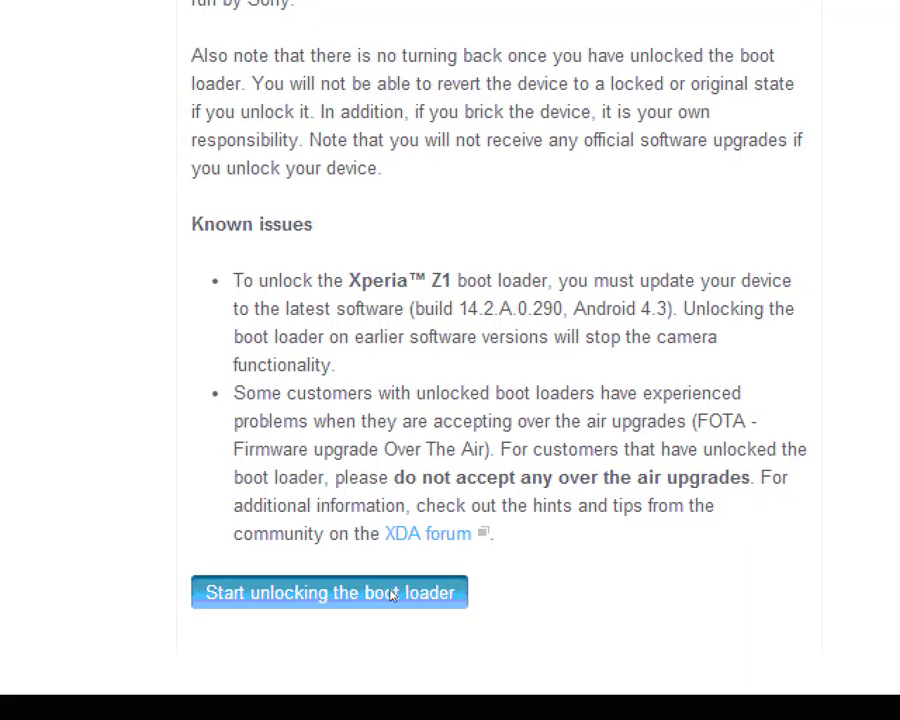
# Choose 'Start unlocking the boot loader' to load Sony's numbered Instructions page
pyautogui.click(391, 595)
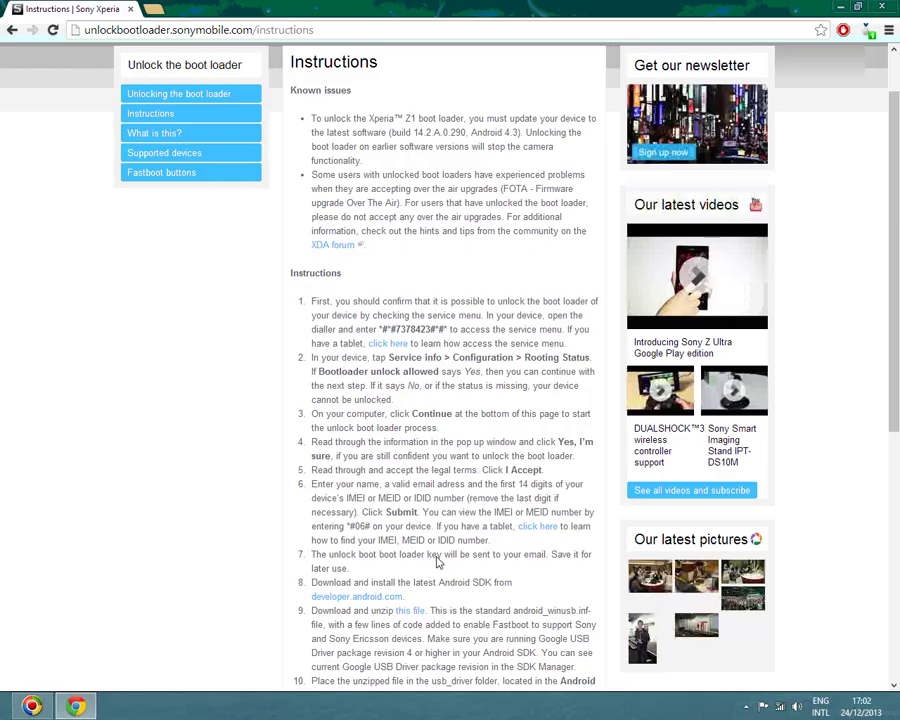
# Zoom the page out, scroll to the end of the instructions and continue
pyautogui.scroll(-5, 390, 580)
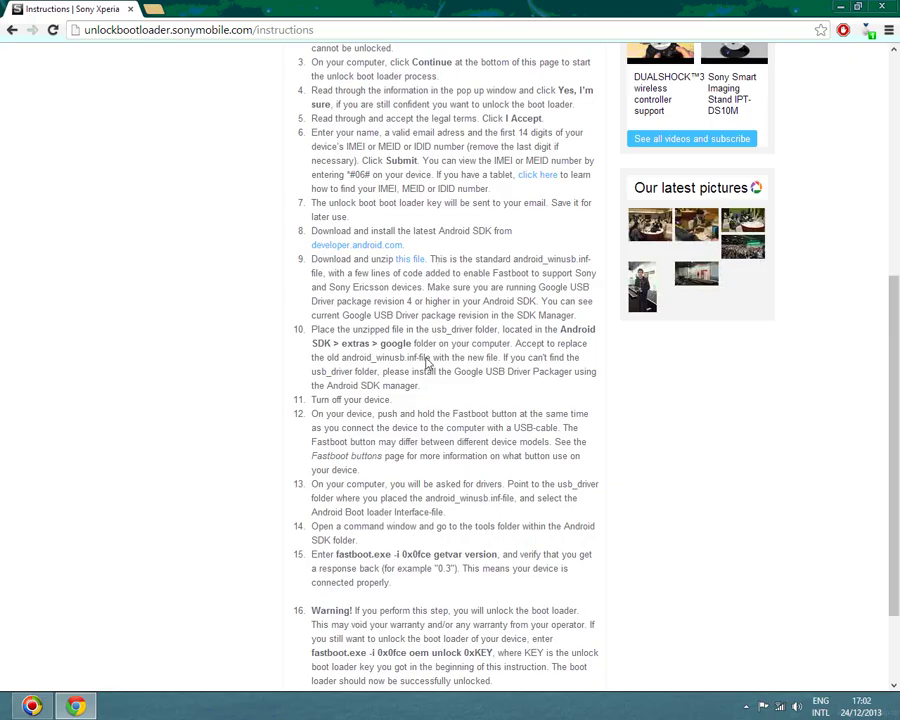
pyautogui.hotkey('ctrl', '-')
pyautogui.scroll(-3, 426, 363)
pyautogui.click(350, 377)
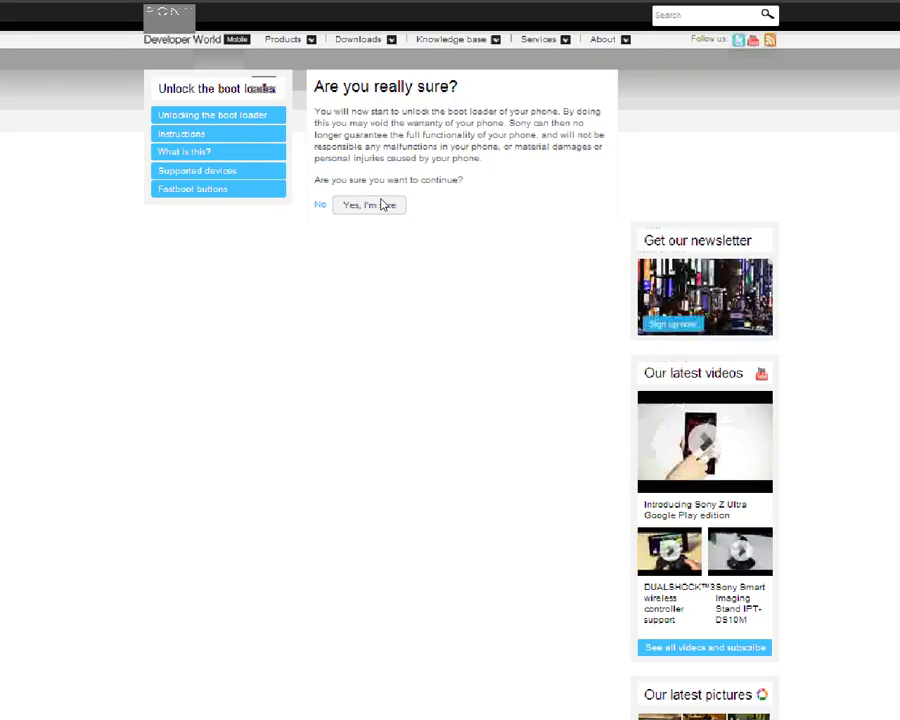
# Confirm 'Yes, I'm sure', tick both warranty acknowledgements and accept the legal terms
pyautogui.click(383, 205)
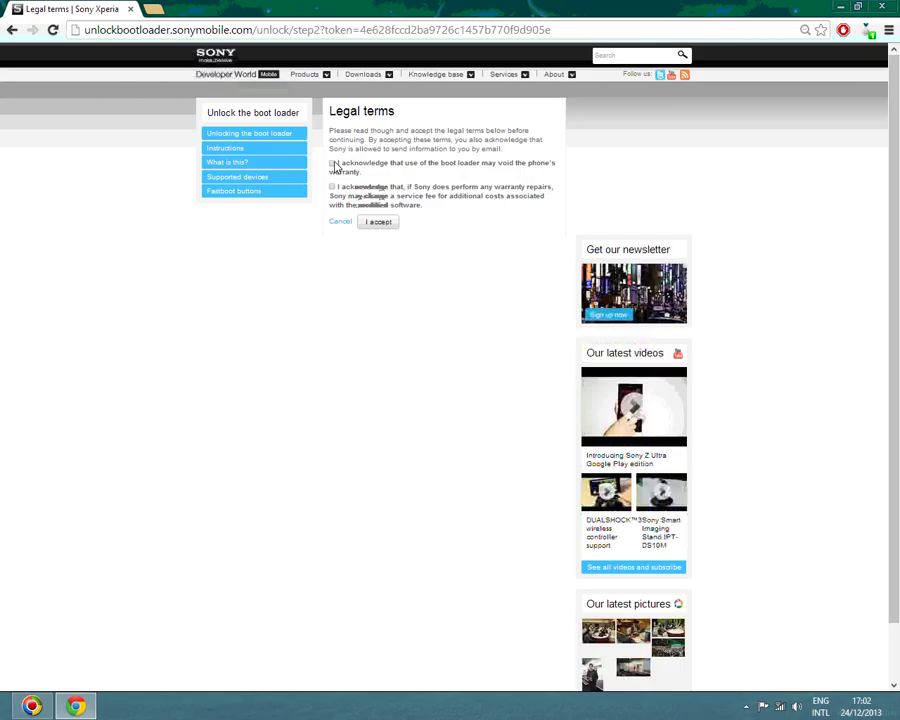
pyautogui.click(332, 163)
pyautogui.click(332, 187)
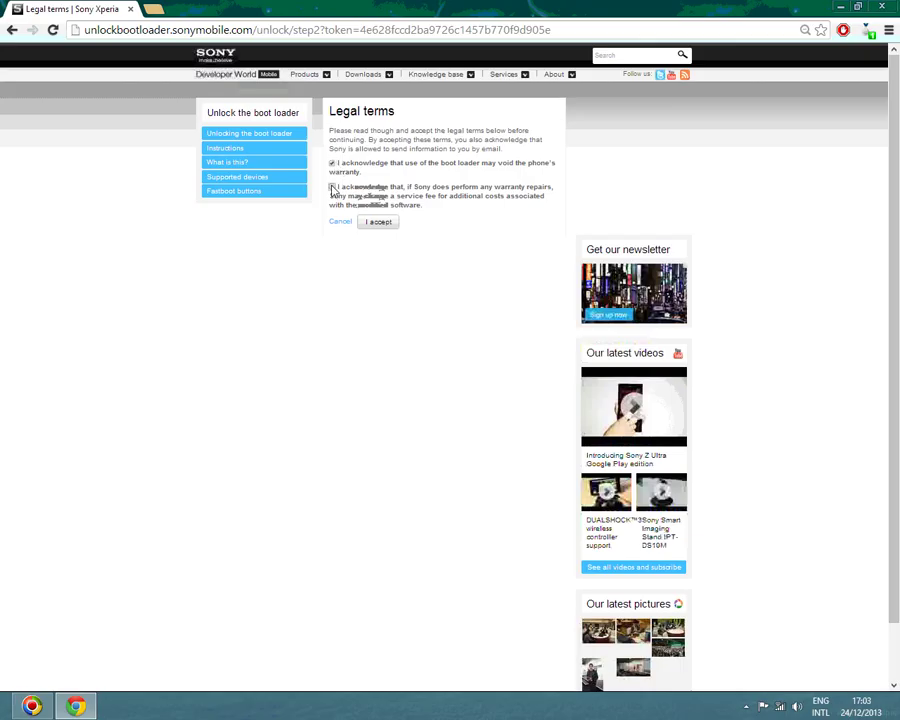
pyautogui.click(380, 223)
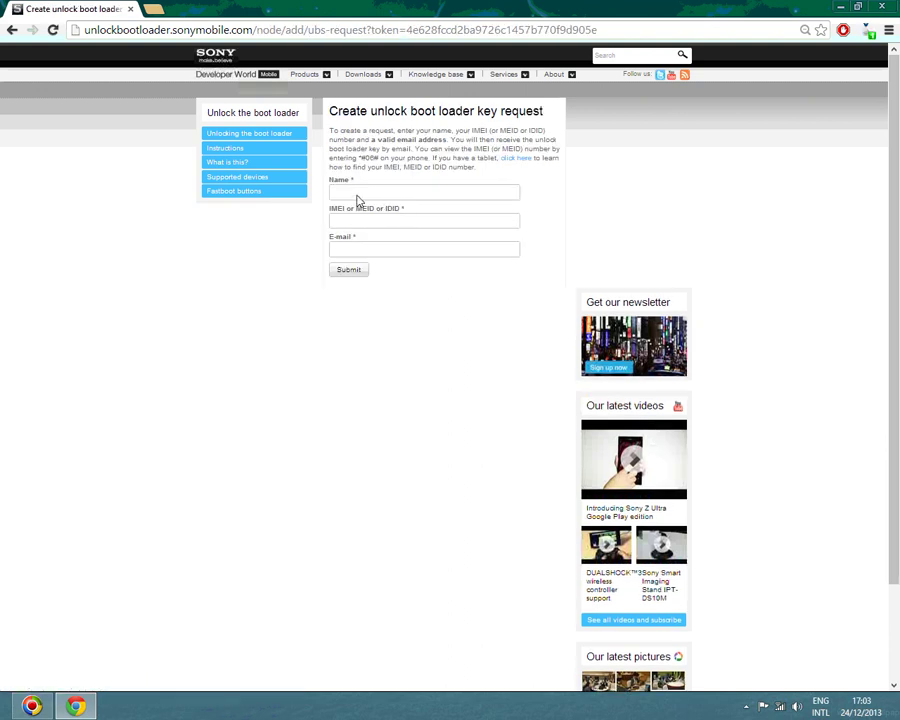
# Leave the Name, IMEI and E-mail fields empty, dismiss the DoNotTrackMe popup, and close Chrome
pyautogui.click(351, 196)
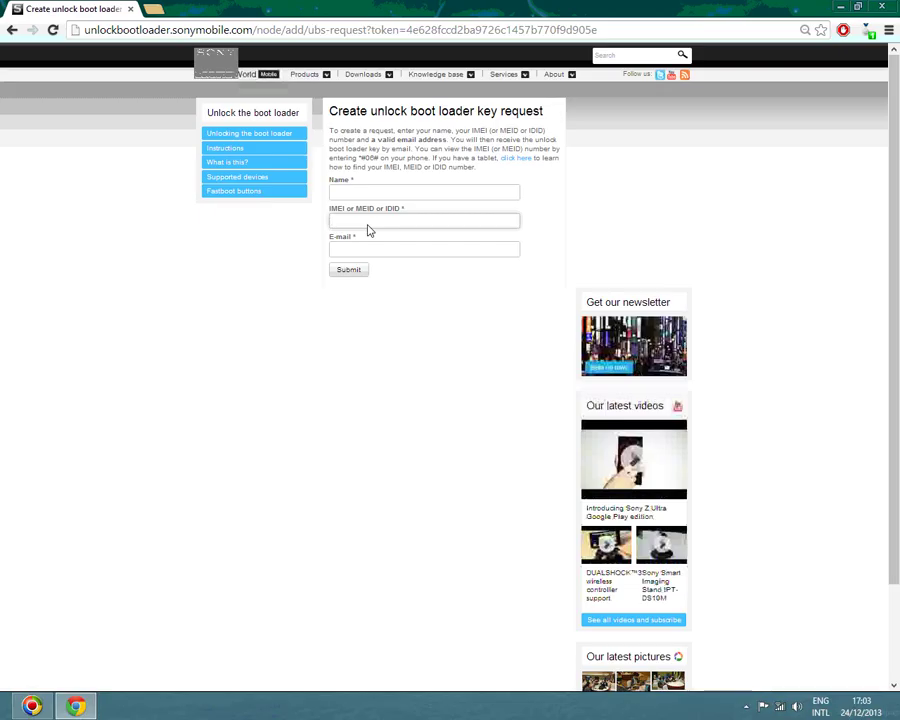
pyautogui.click(364, 229)
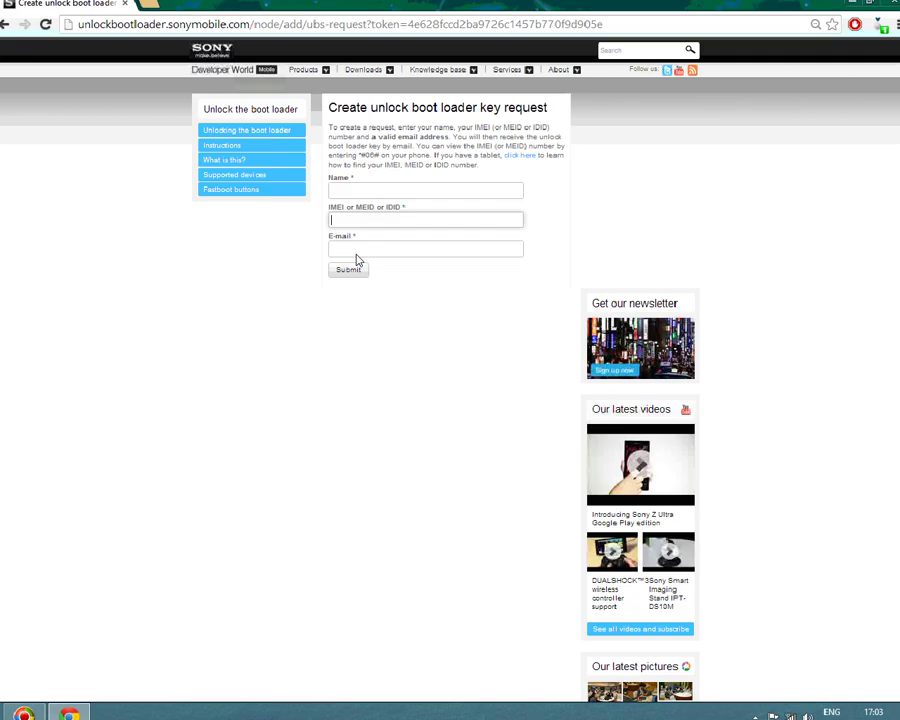
pyautogui.click(356, 254)
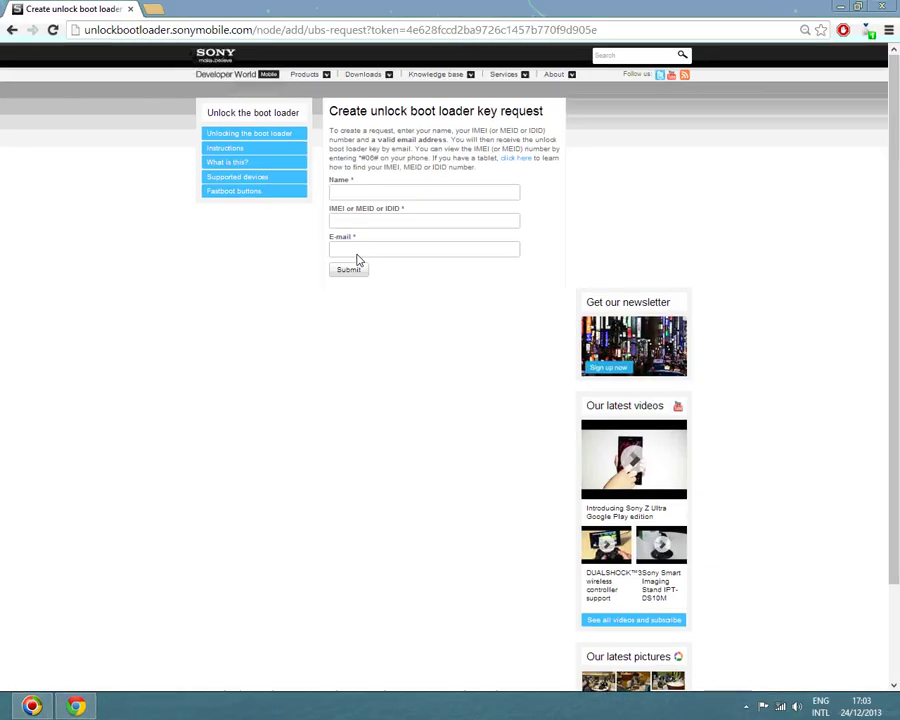
pyautogui.click(356, 250)
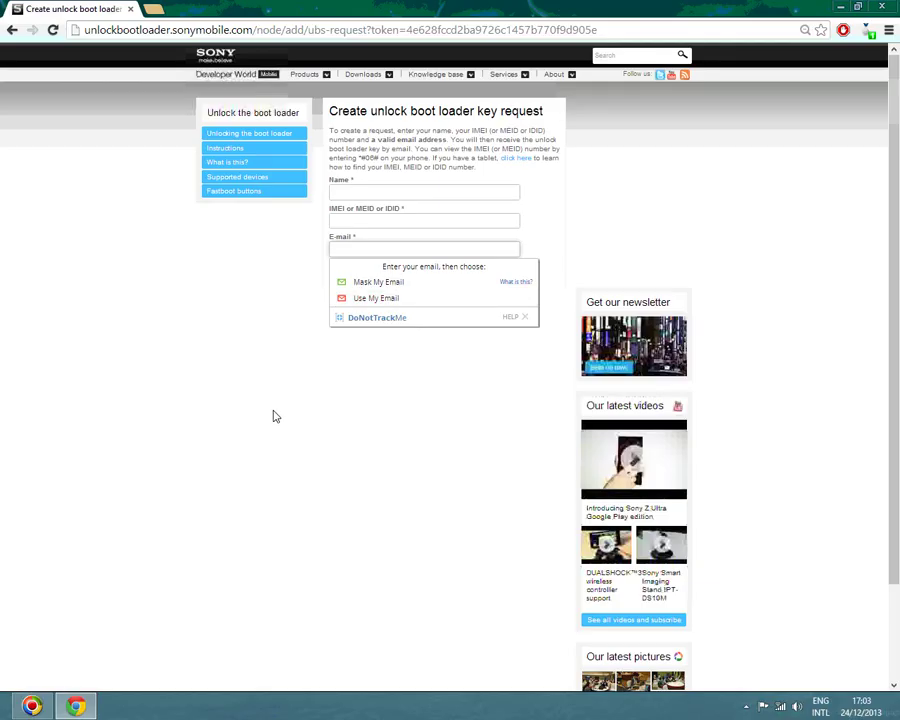
pyautogui.click(262, 360)
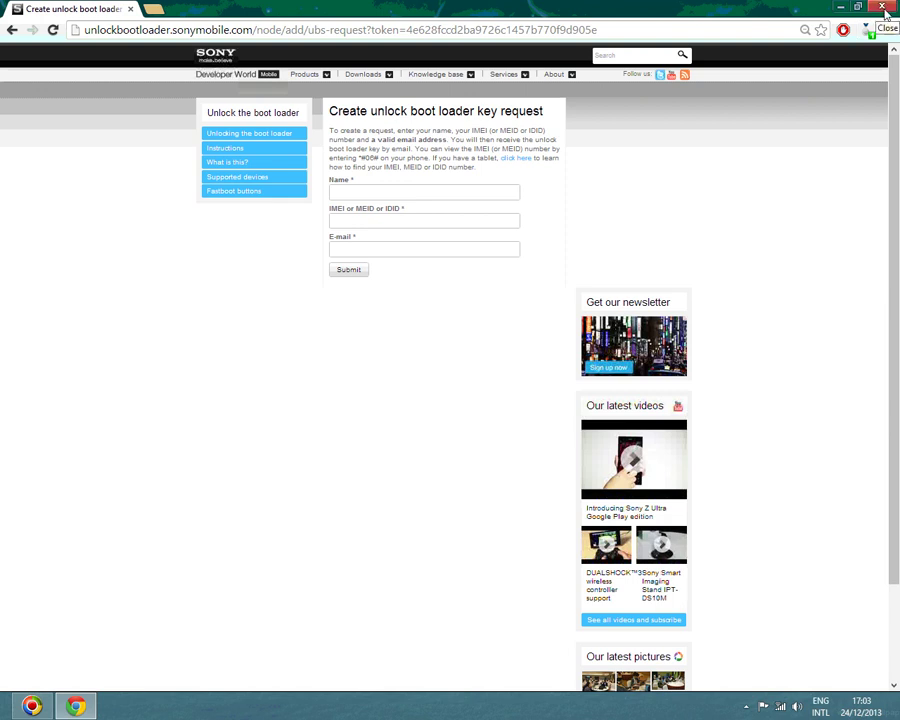
pyautogui.click(884, 9)
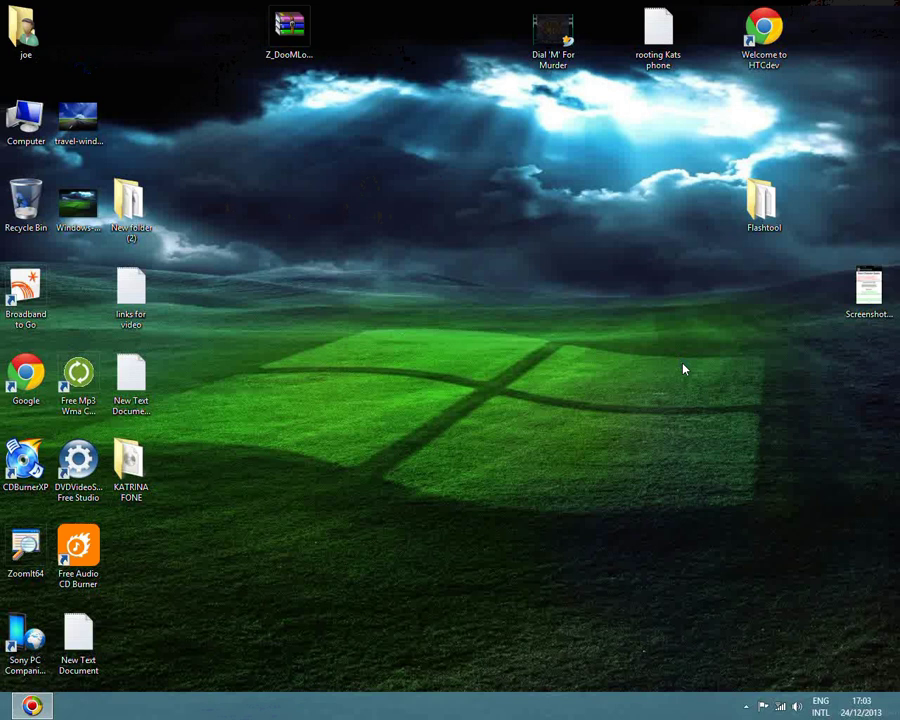
# Open the desktop Flashtool folder and launch the FlashTool application
pyautogui.doubleClick(760, 215)
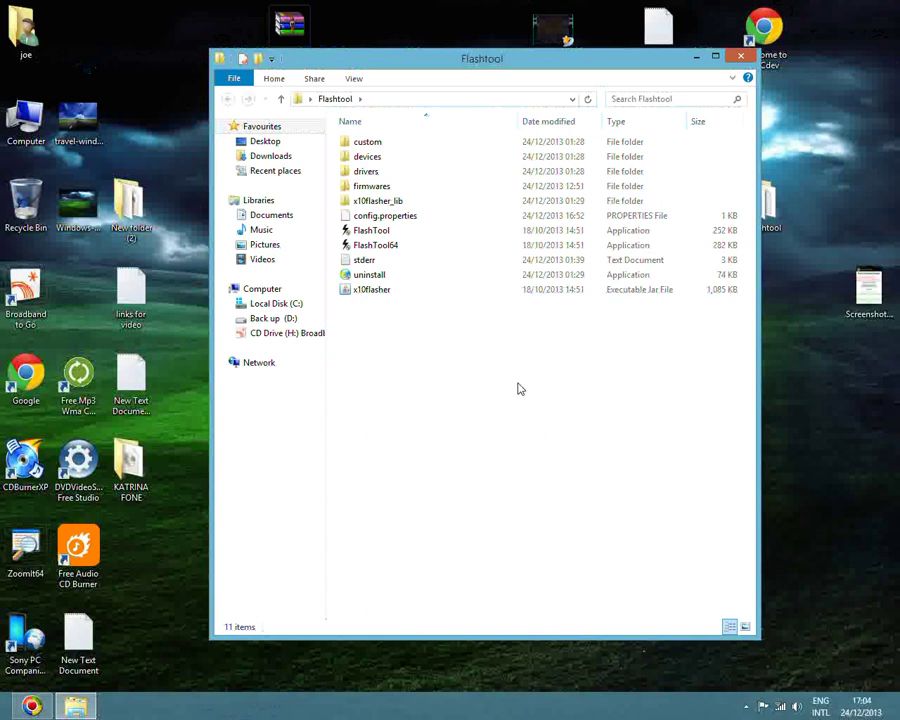
pyautogui.click(465, 235)
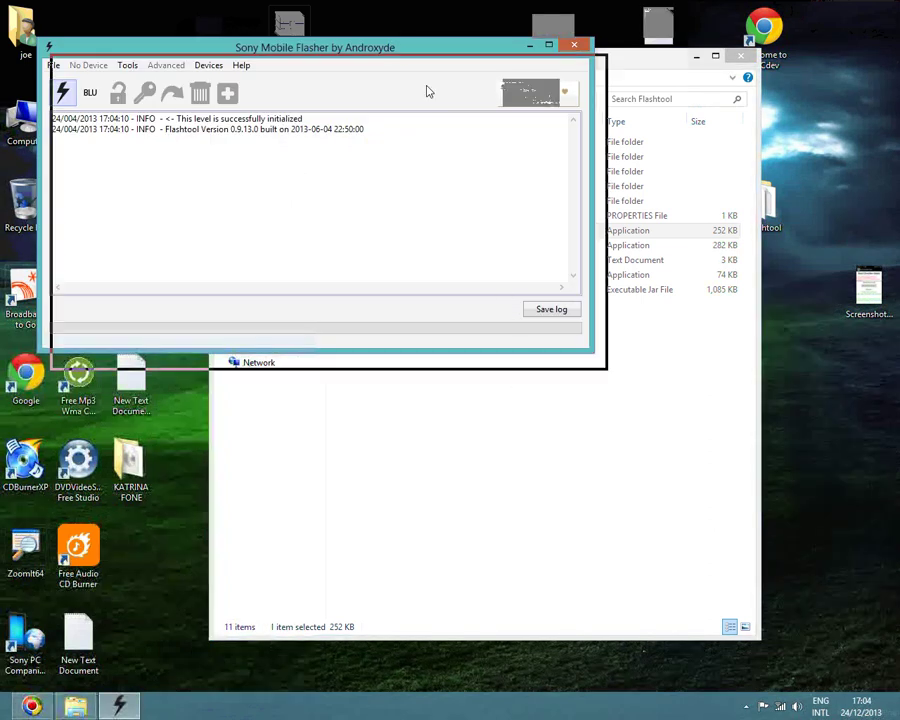
# Move the flasher into view, run Unlock in the BootLoader Unlock Wizard, then close the wizard
pyautogui.moveTo(398, 58); pyautogui.dragTo(589, 285)
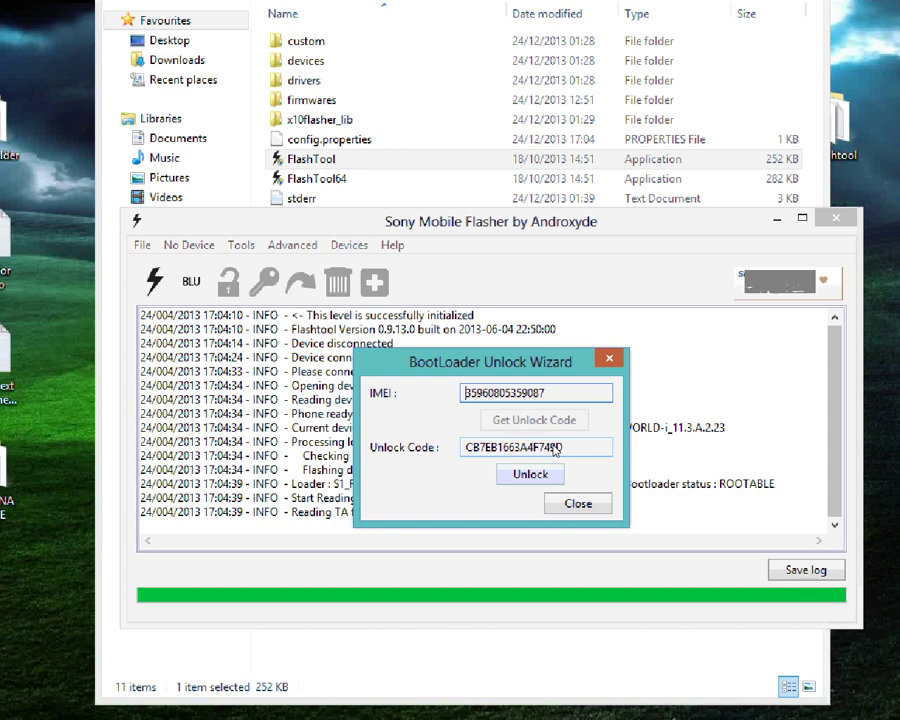
pyautogui.click(530, 474)
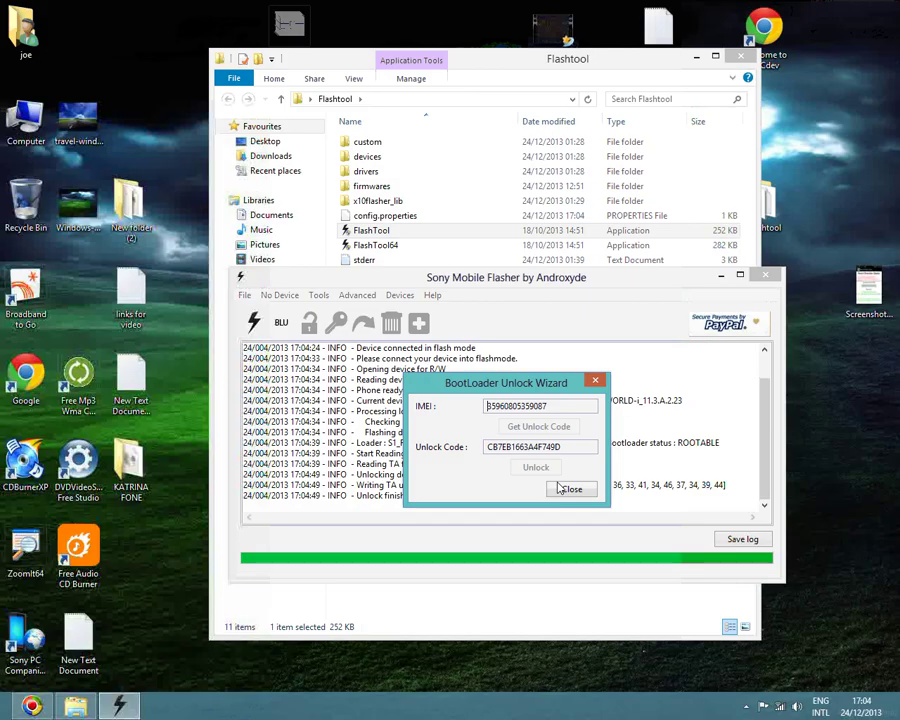
pyautogui.click(565, 489)
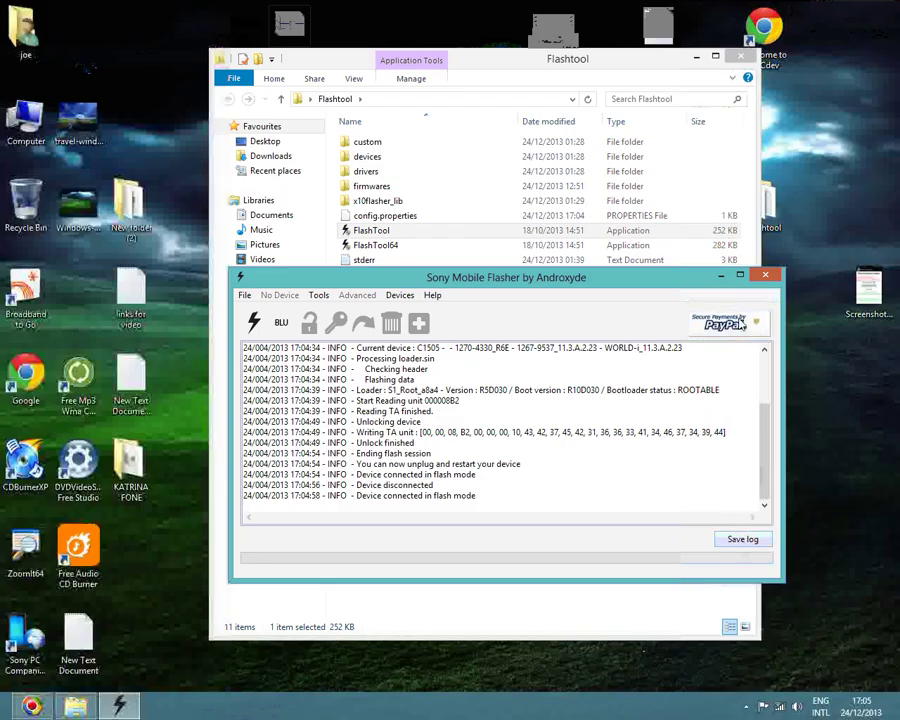
# Close the old flasher window and relaunch FlashTool from the Flashtool folder
pyautogui.click(769, 274)
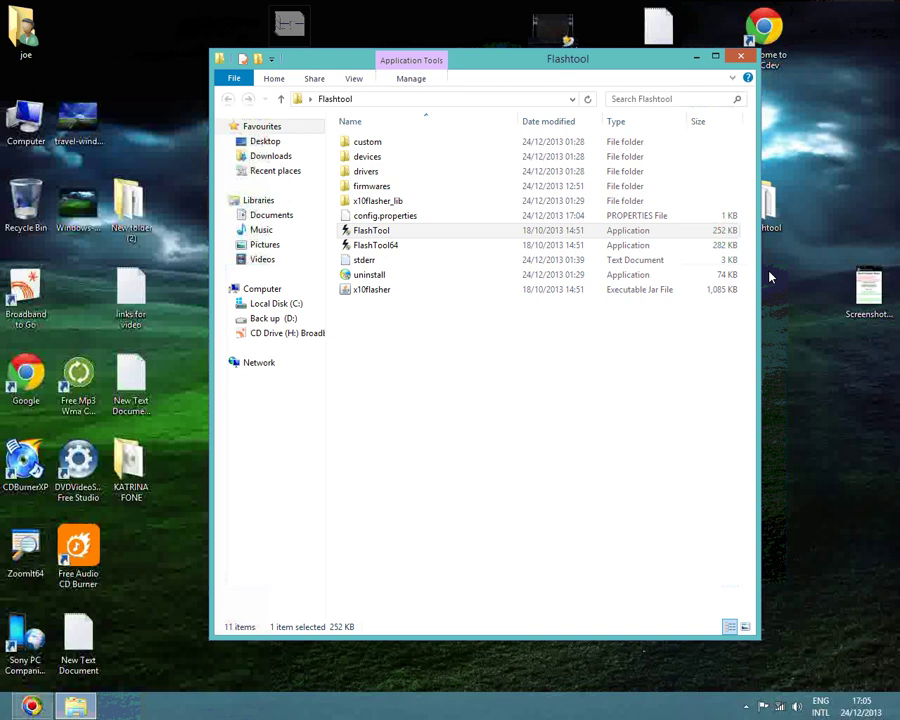
pyautogui.click(450, 450)
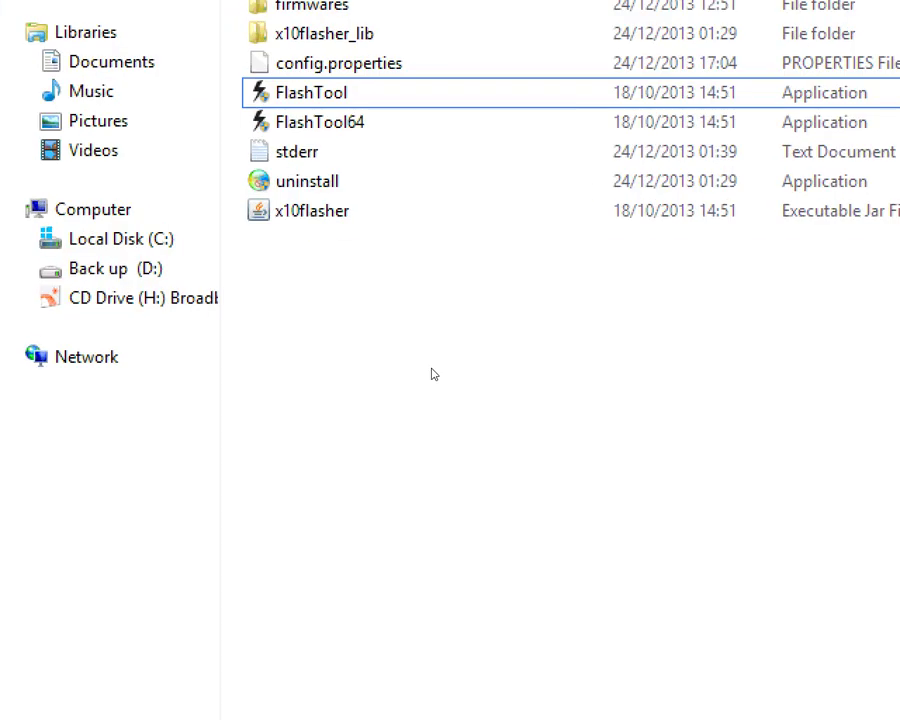
pyautogui.click(430, 233)
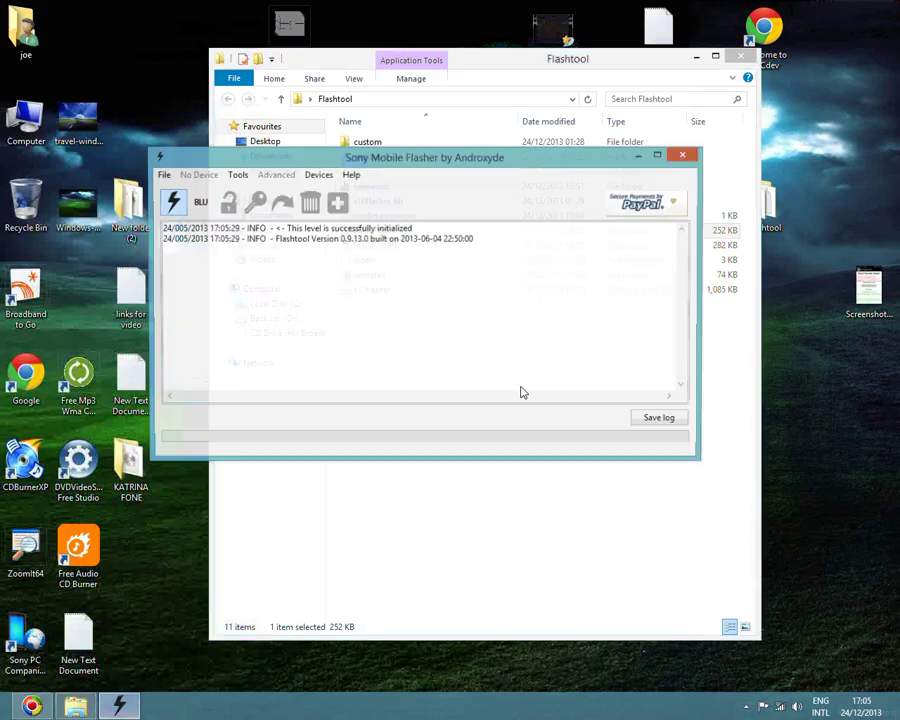
# Start a Flashmode flash and select the Xperia 11.3.A.2.23 Unbranded firmware in Firmware Selector
pyautogui.moveTo(458, 173); pyautogui.dragTo(603, 252)
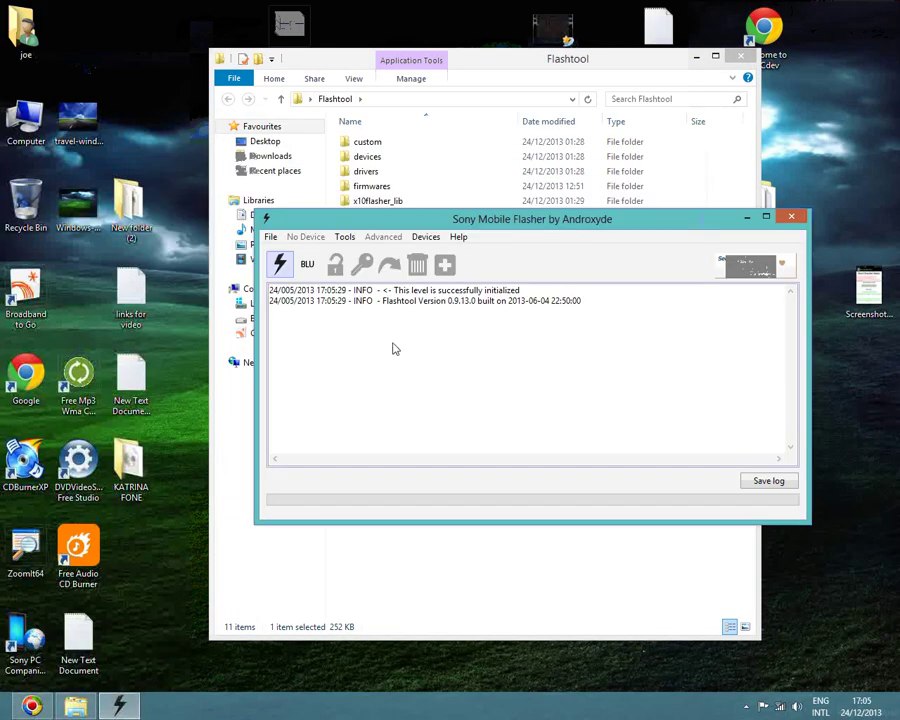
pyautogui.click(280, 263)
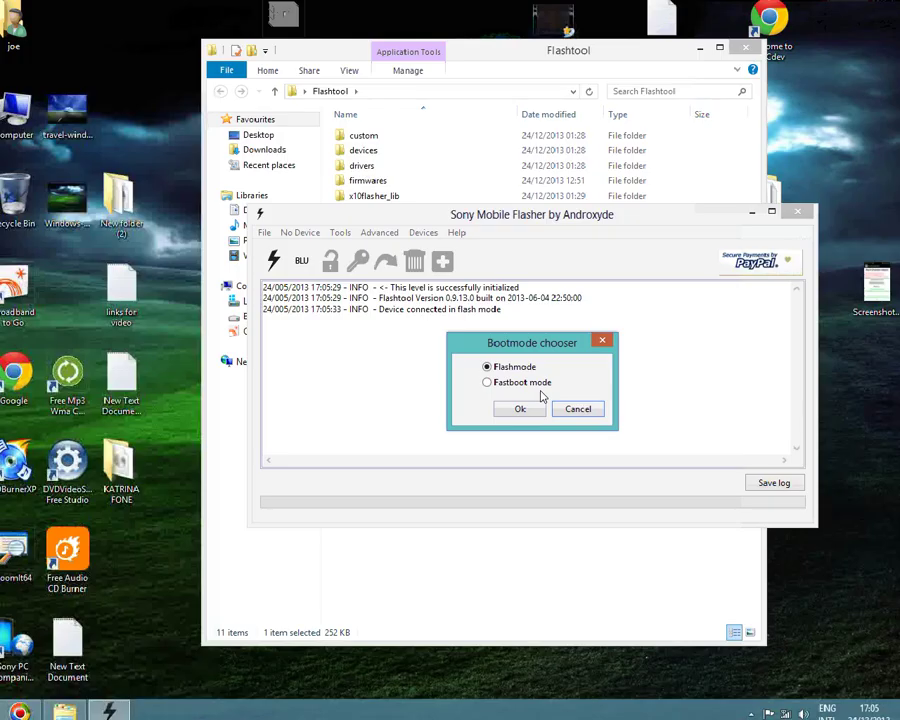
pyautogui.click(521, 409)
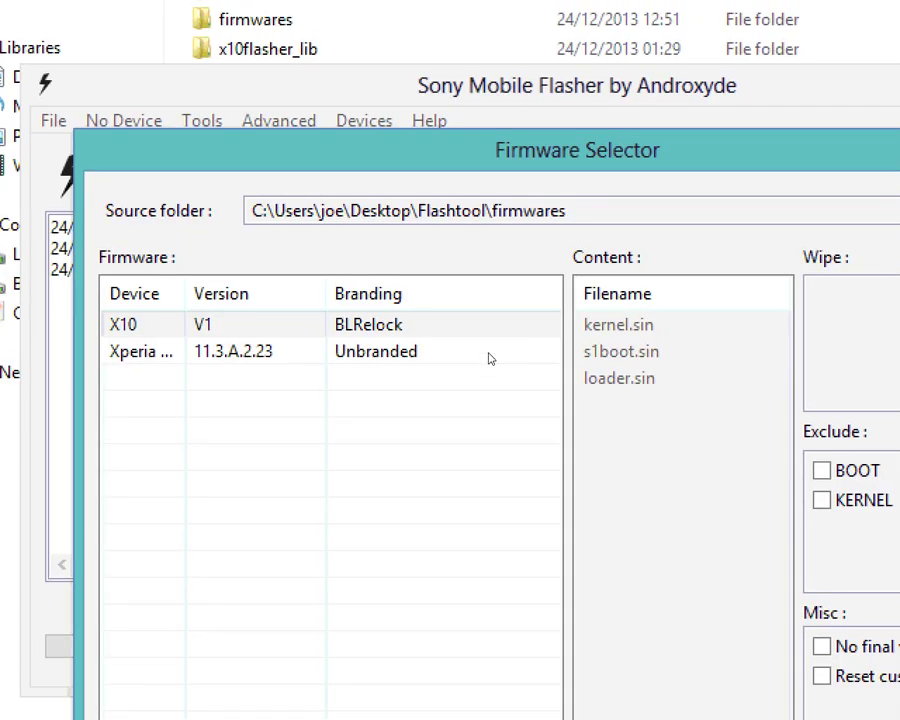
pyautogui.click(438, 323)
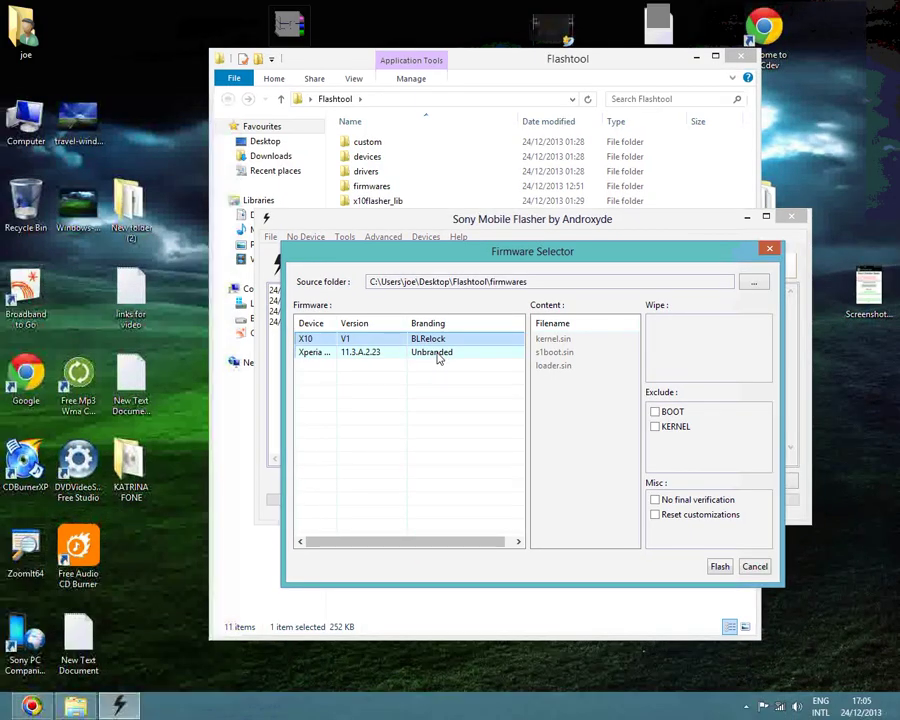
pyautogui.click(438, 355)
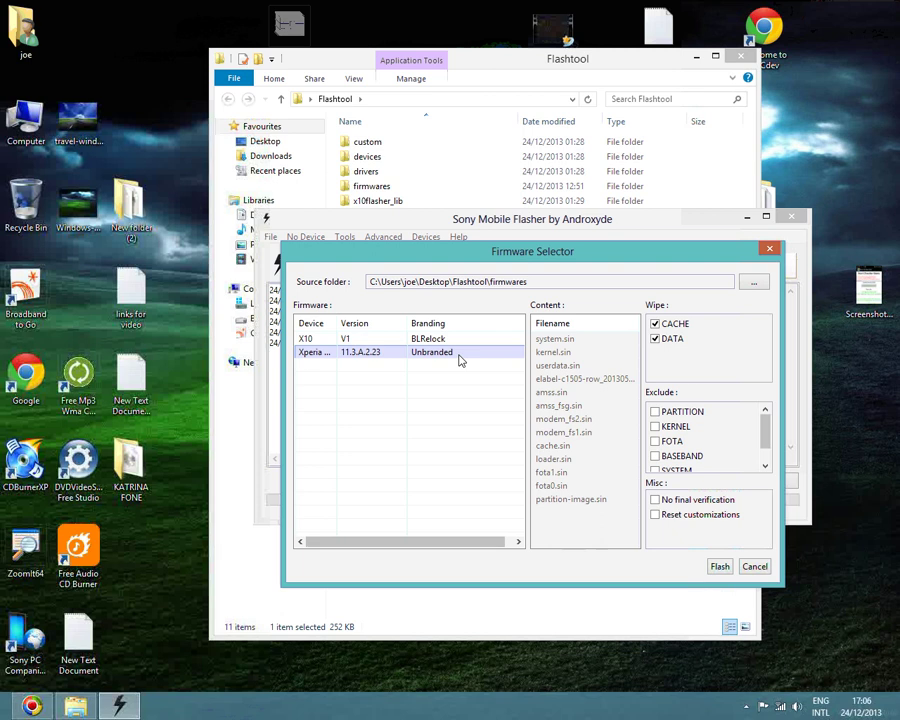
pyautogui.click(459, 358)
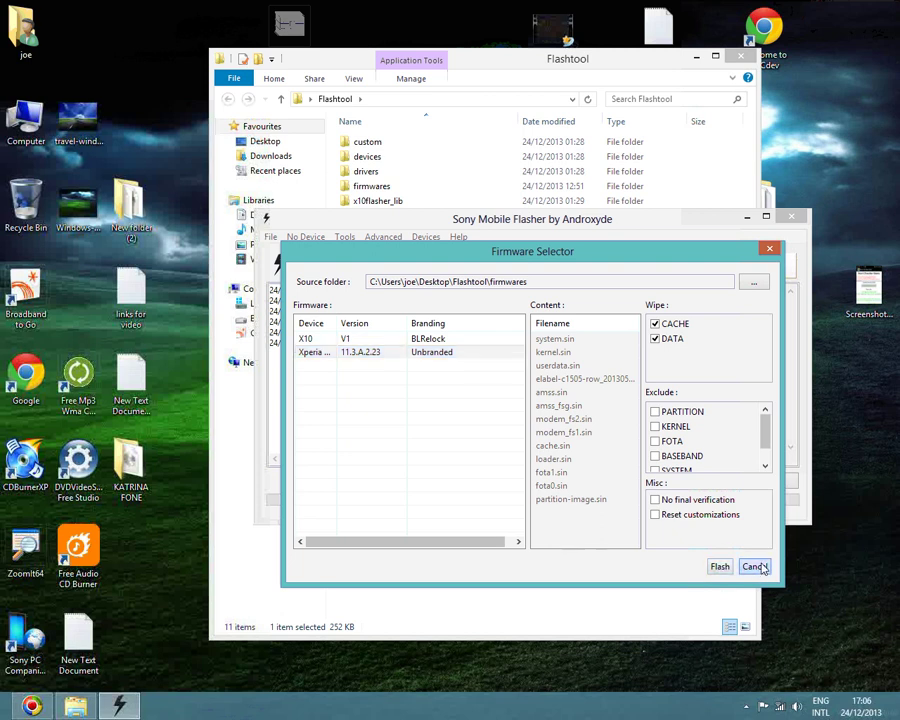
# Cancel the Firmware Selector so no firmware is flashed, then close the flasher window
pyautogui.click(756, 567)
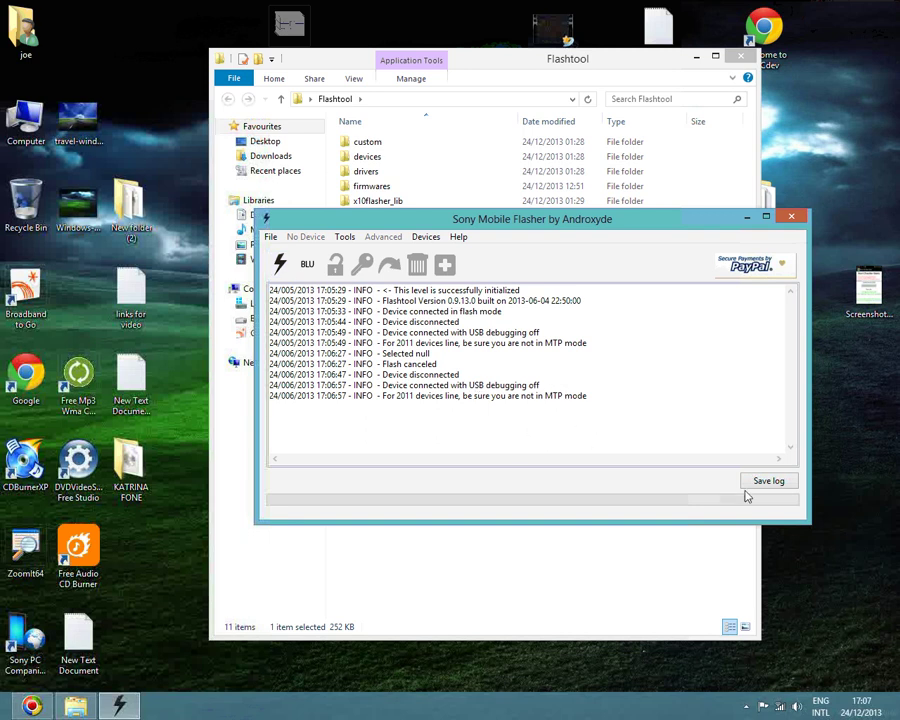
pyautogui.click(792, 217)
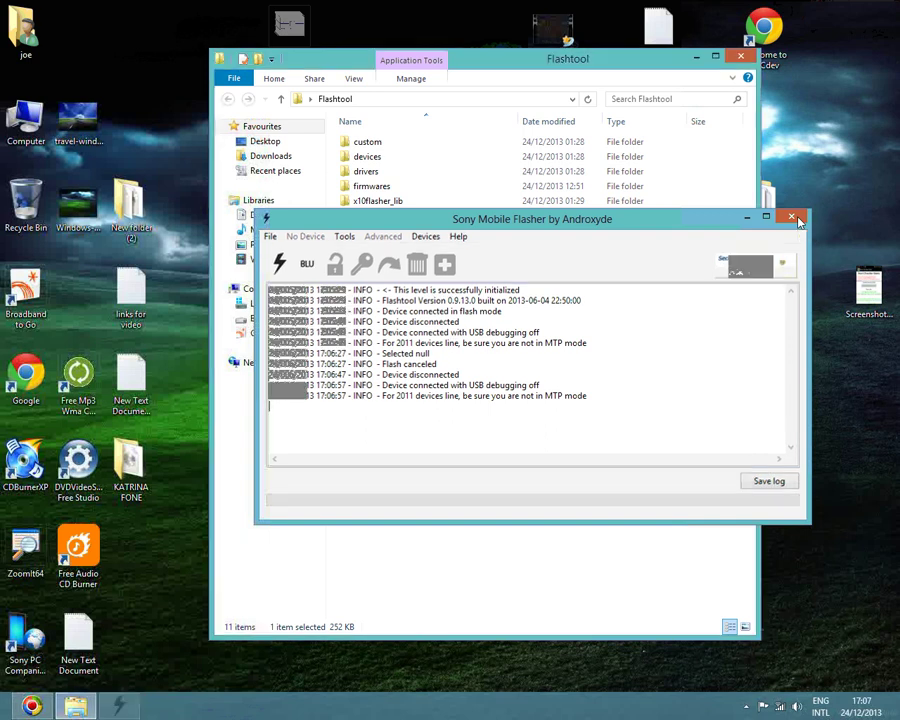
# Close the Sony Mobile Flasher window, leaving the Flashtool folder listing in File Explorer
pyautogui.click(605, 410)
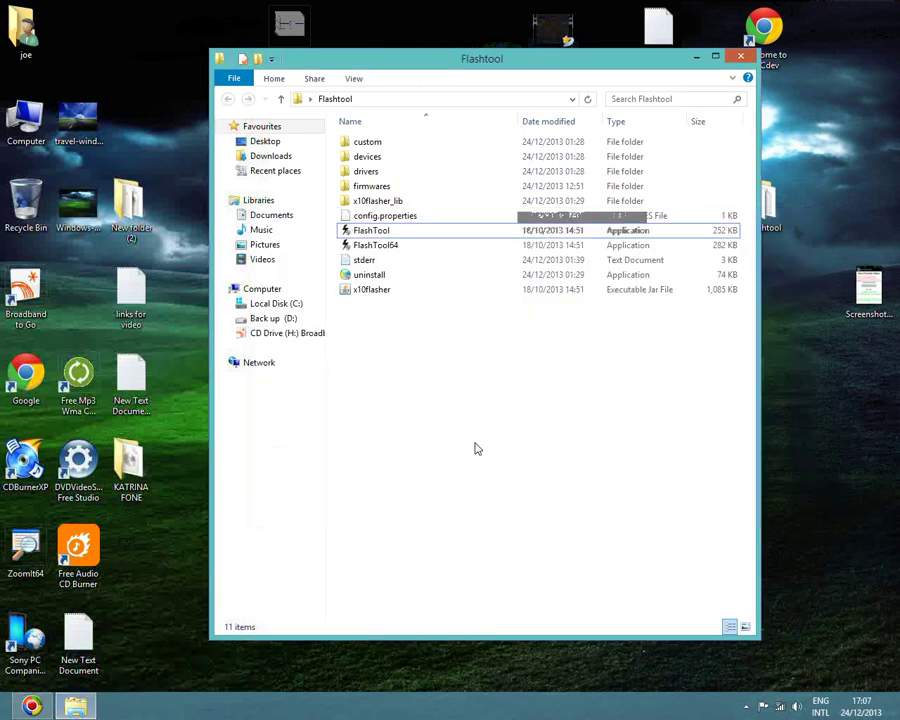